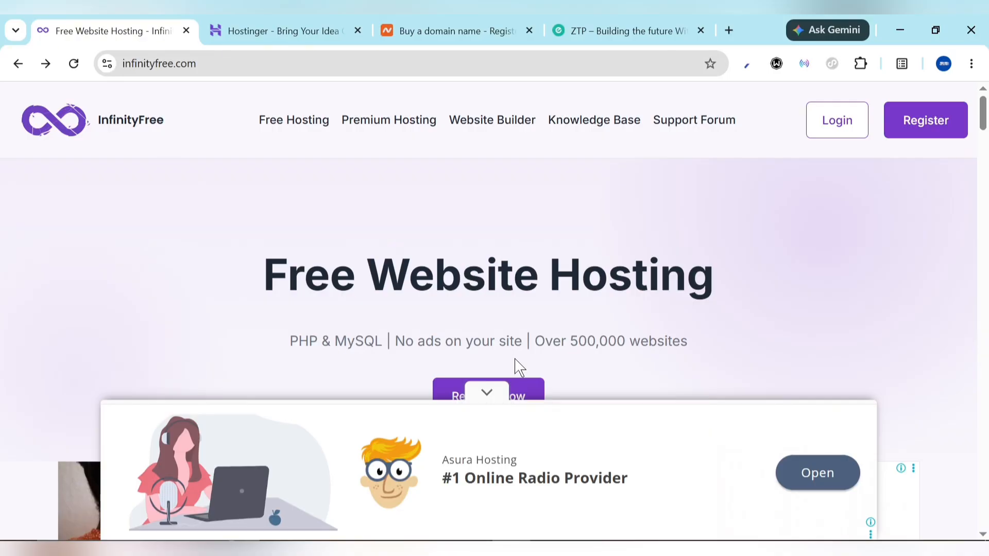
- Look over the Hostinger homepage as an alternative host and return to the InfinityFree site
click(301, 24)
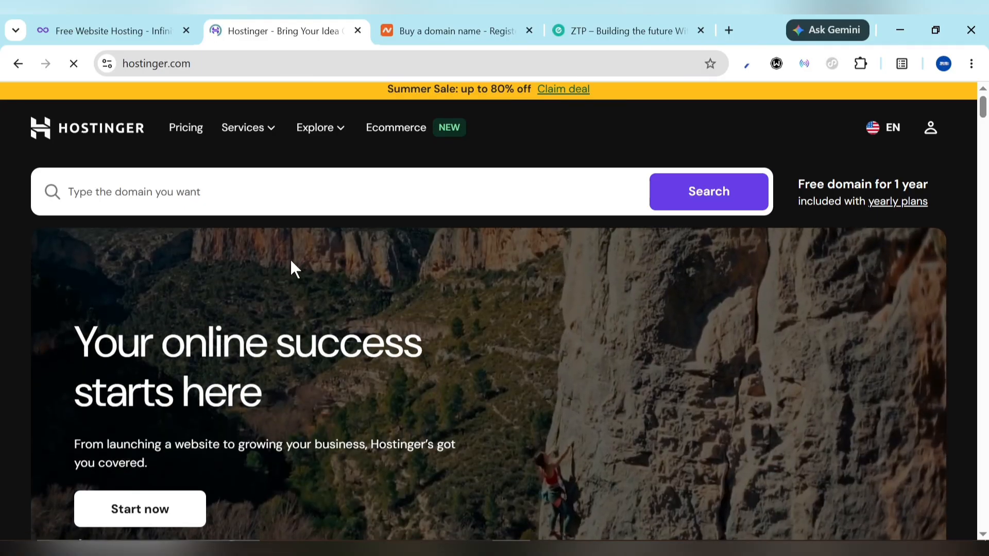
scroll(292, 268, down, 7)
scroll(292, 268, down, 5)
scroll(291, 268, up, 11)
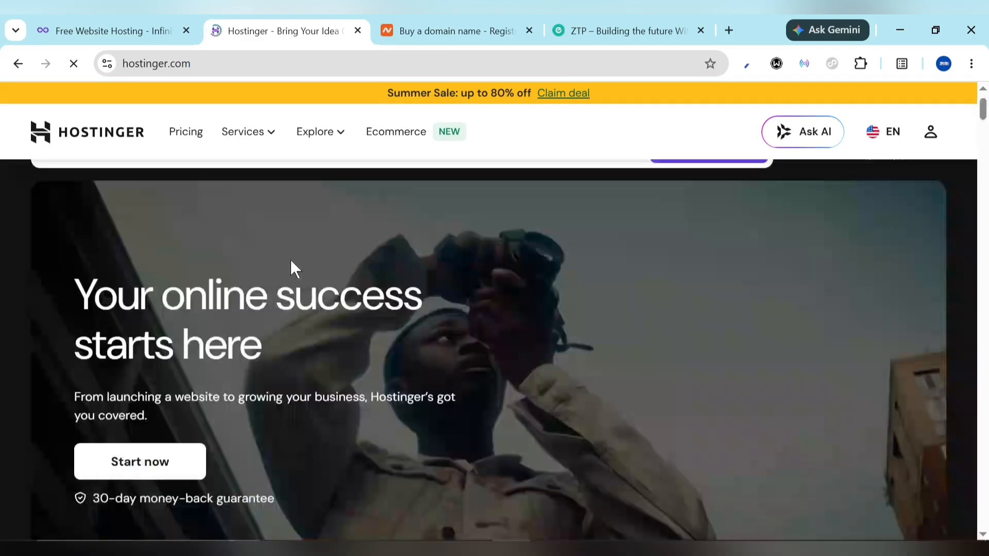
scroll(291, 261, up, 1)
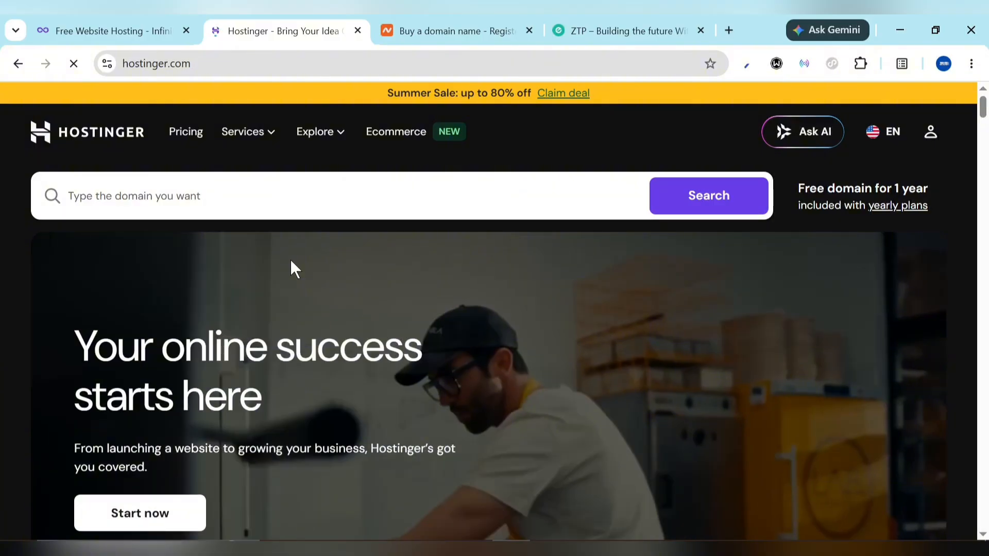
key(ctrl+shift+Tab)
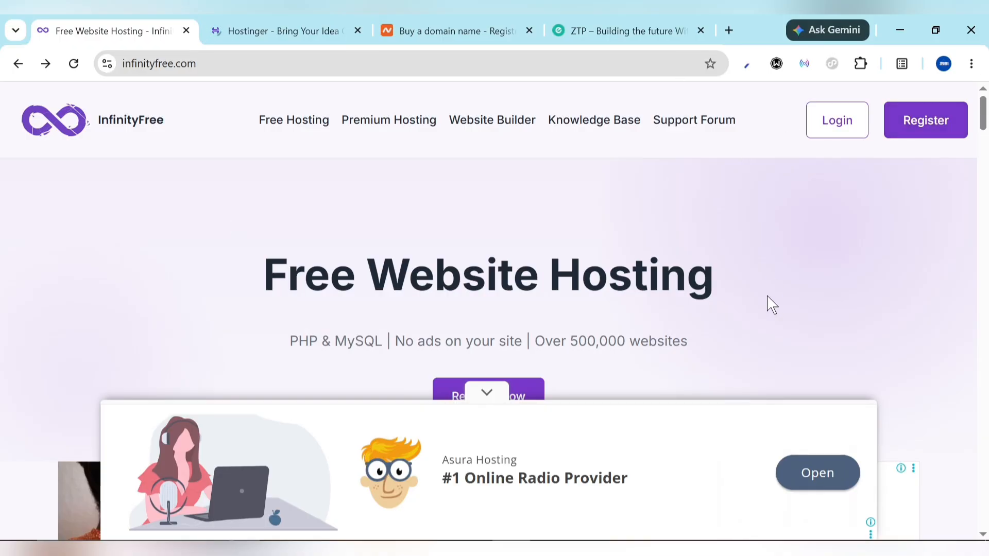
- Open the InfinityFree registration form from its Free Website Hosting homepage
scroll(768, 299, down, 1)
scroll(885, 182, down, 1)
scroll(885, 182, up, 1)
scroll(515, 309, down, 1)
click(486, 334)
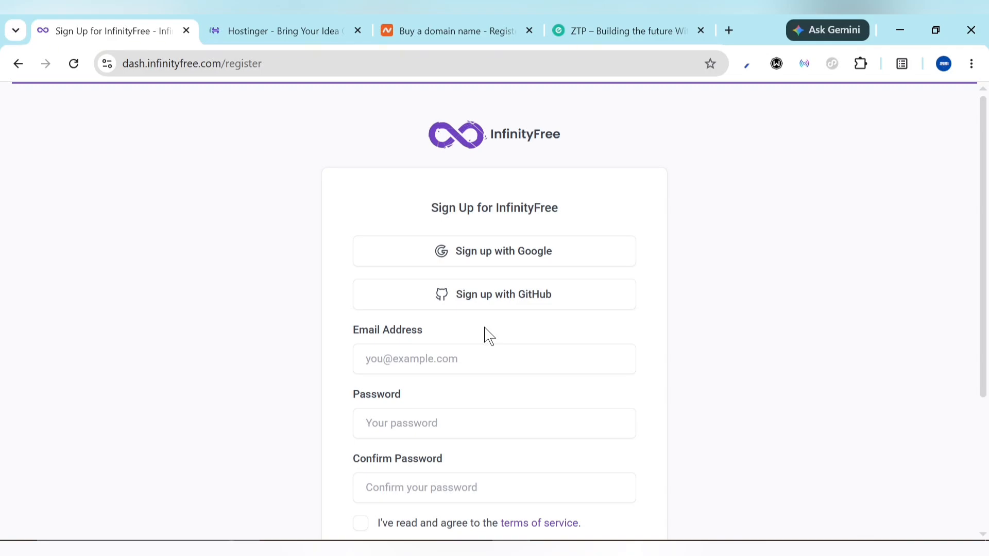
- Sign up for InfinityFree with the listed Google account and allow it to access the account information
click(489, 253)
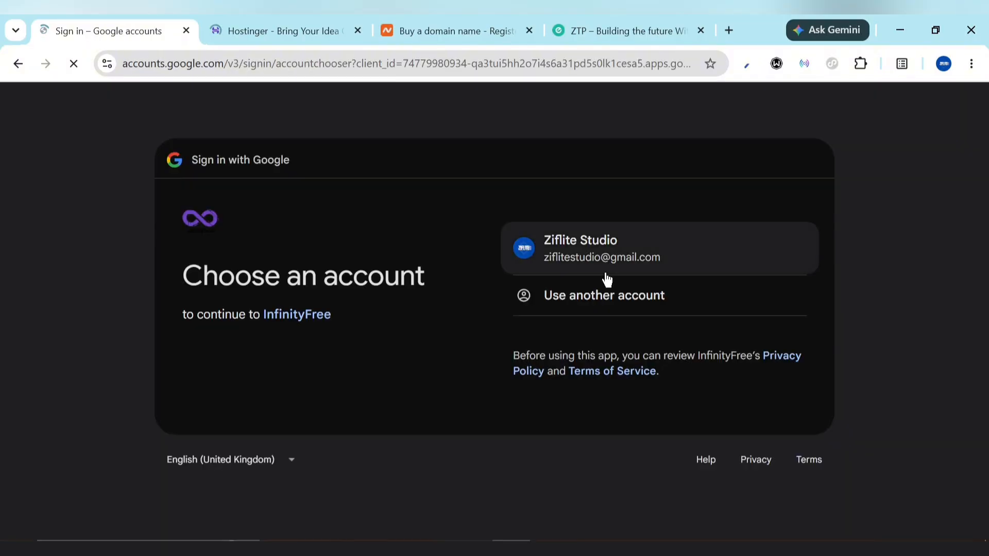
click(606, 273)
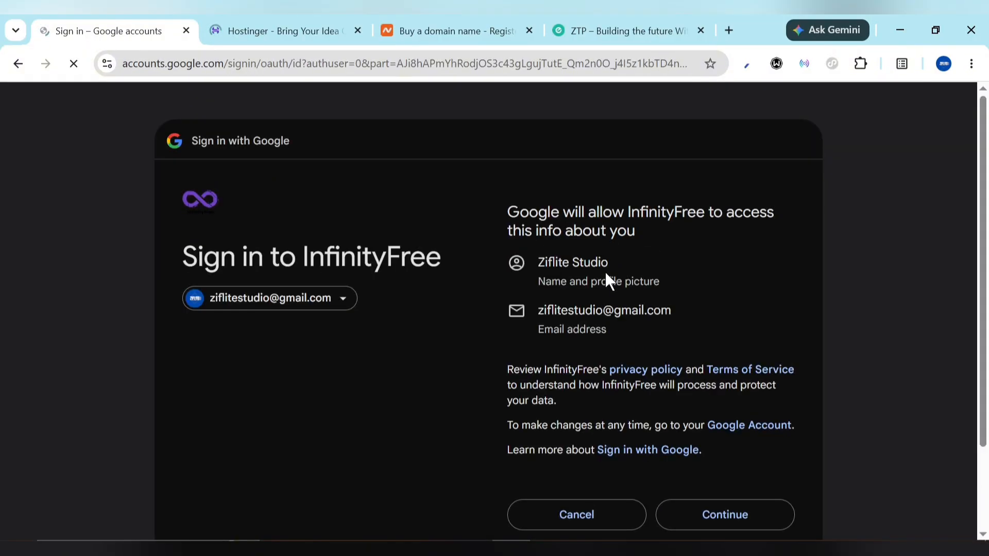
scroll(610, 405, down, 2)
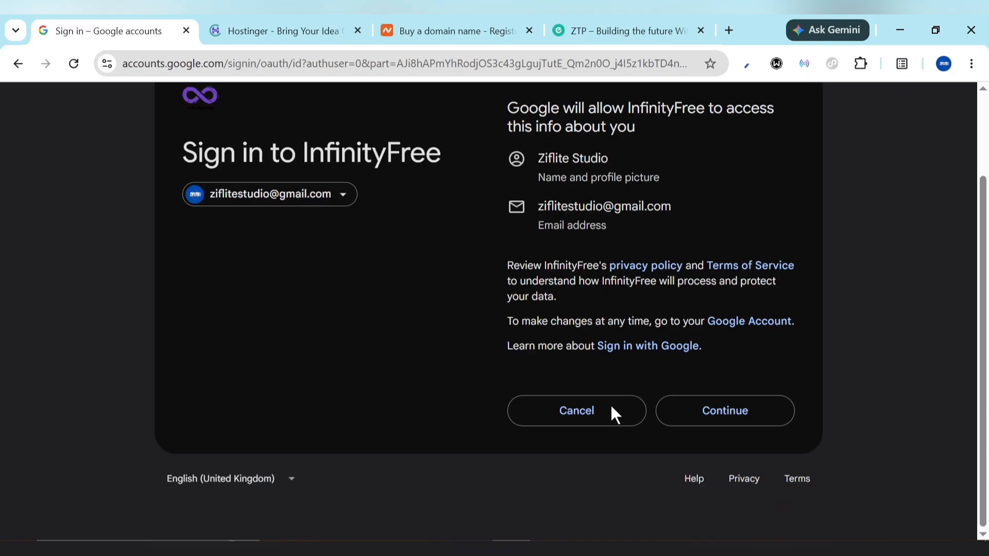
click(709, 419)
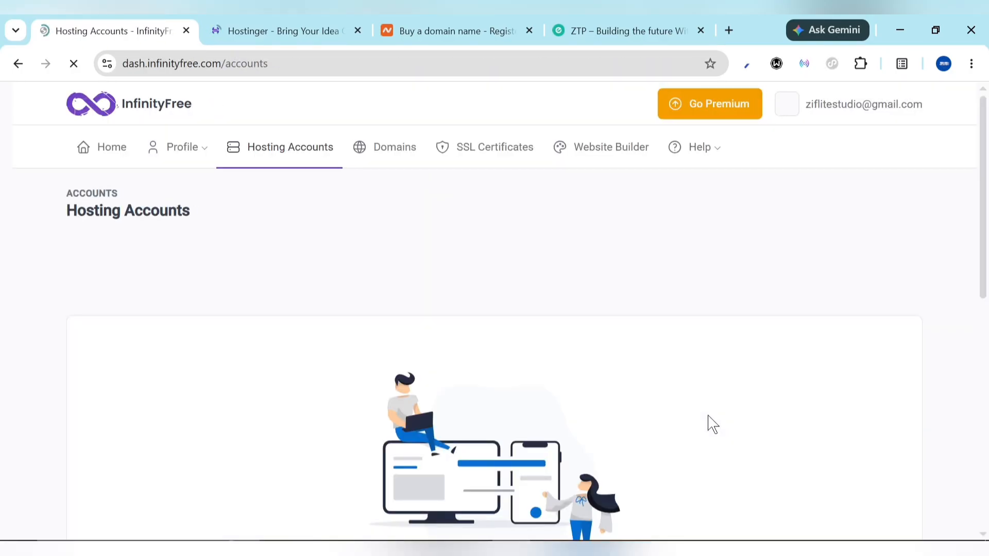
- Start creating the first hosting account and choose the free $0 InfinityFree plan
scroll(709, 421, down, 5)
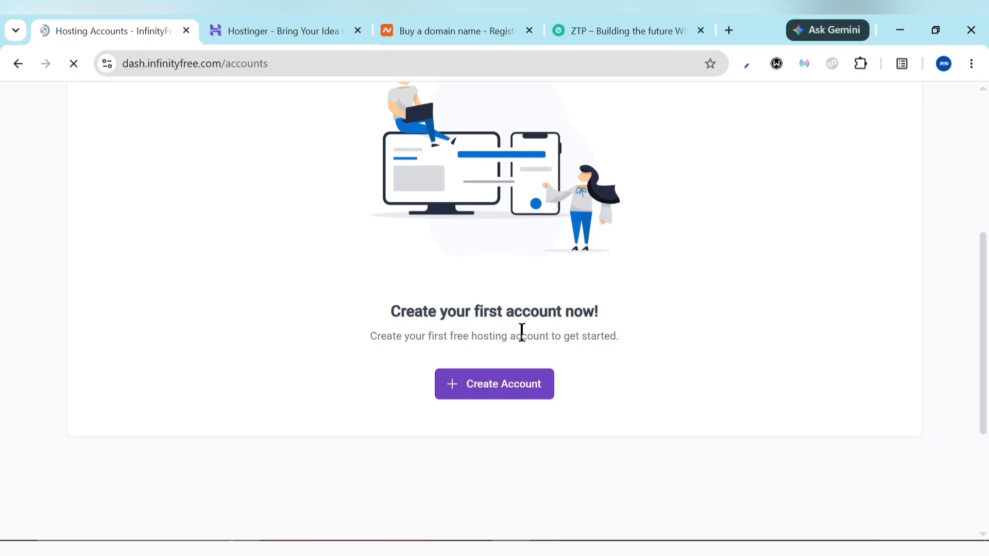
click(485, 391)
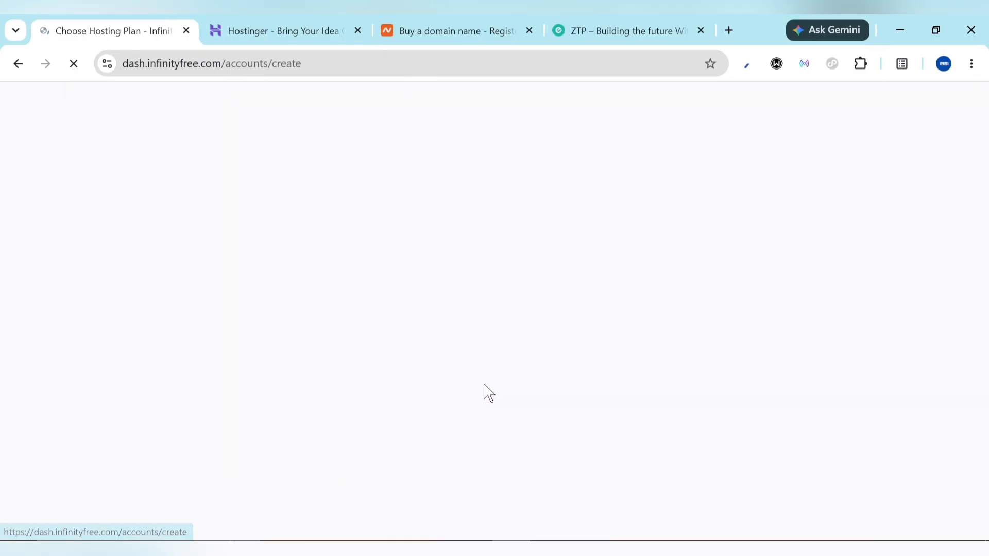
scroll(457, 298, down, 3)
scroll(456, 297, down, 1)
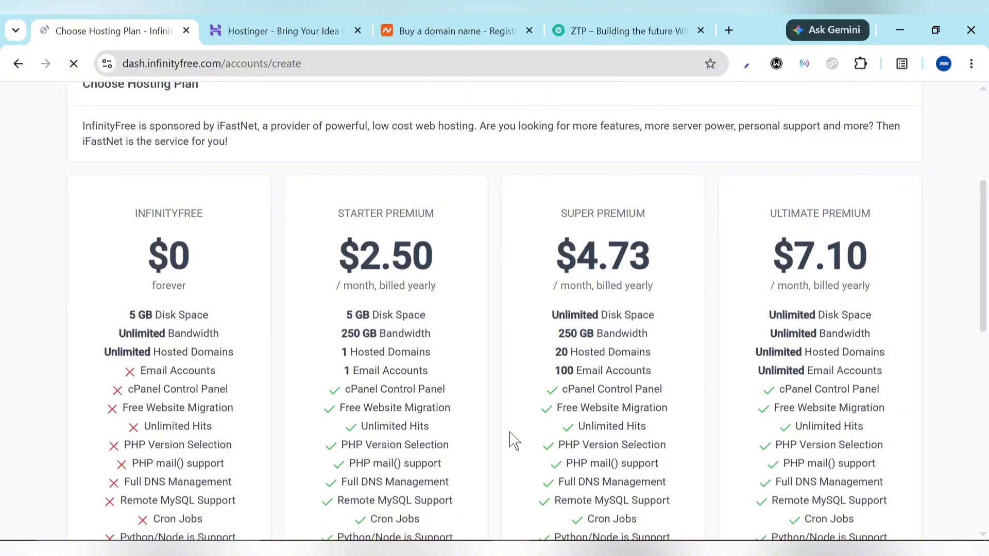
scroll(513, 441, down, 3)
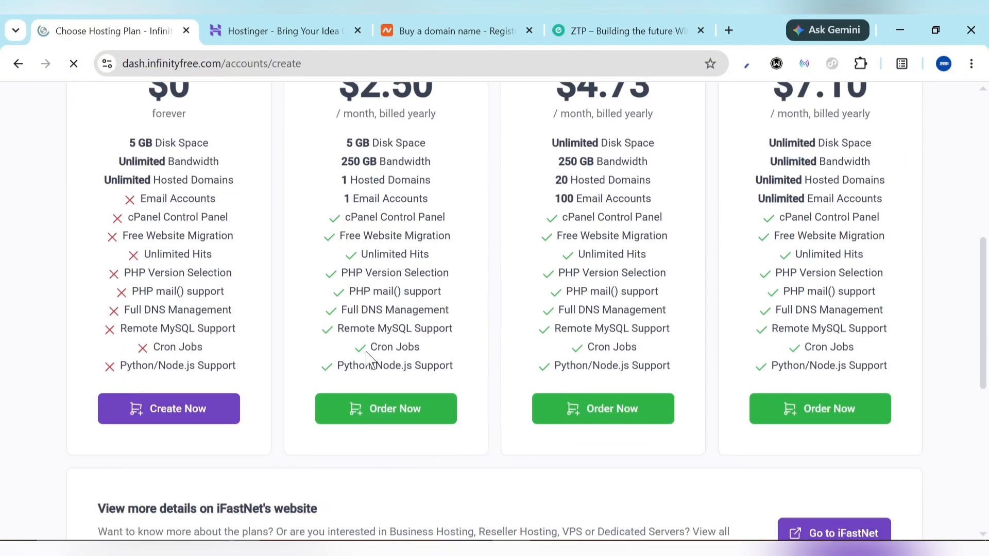
scroll(319, 319, up, 2)
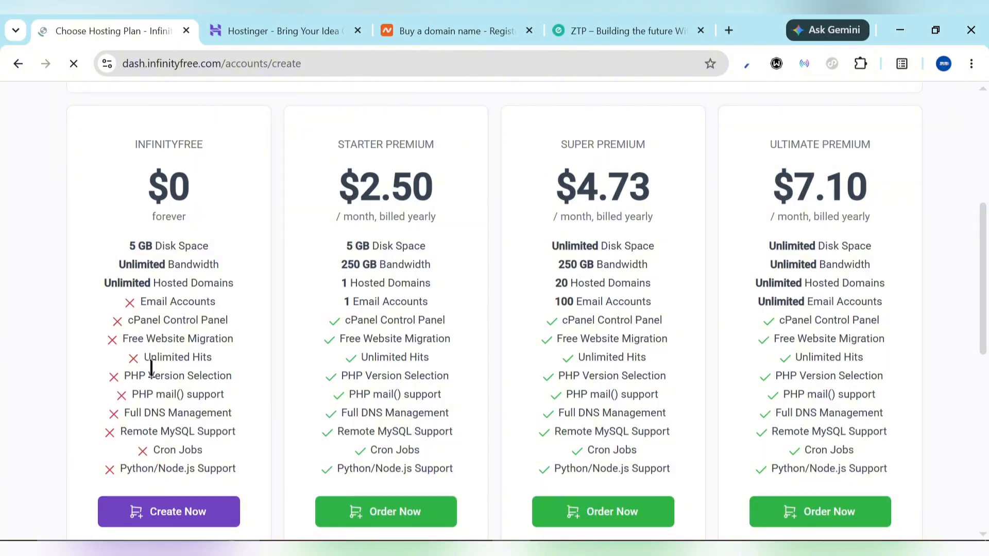
scroll(152, 368, down, 3)
click(160, 346)
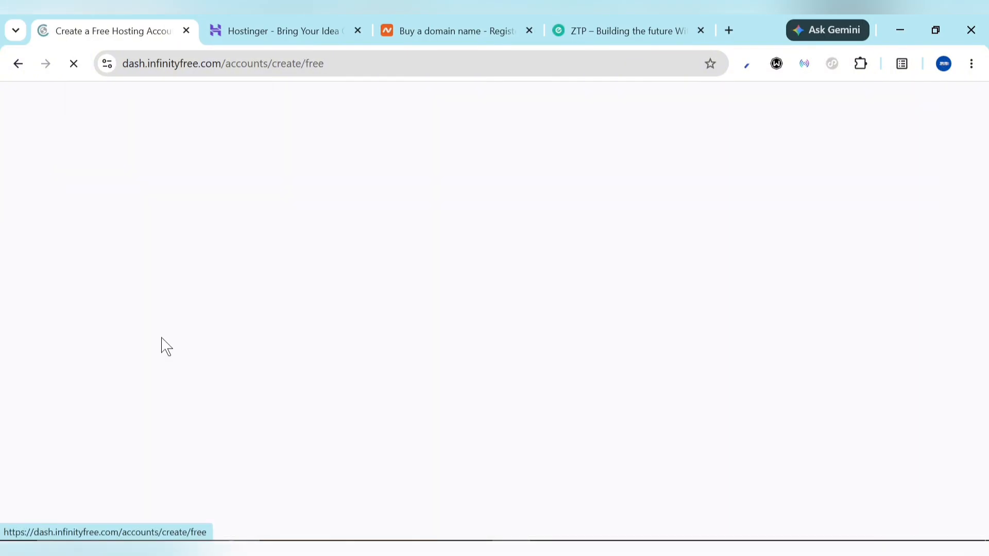
- Enter the subdomain akux with the domain extension site.je and check its availability
click(398, 395)
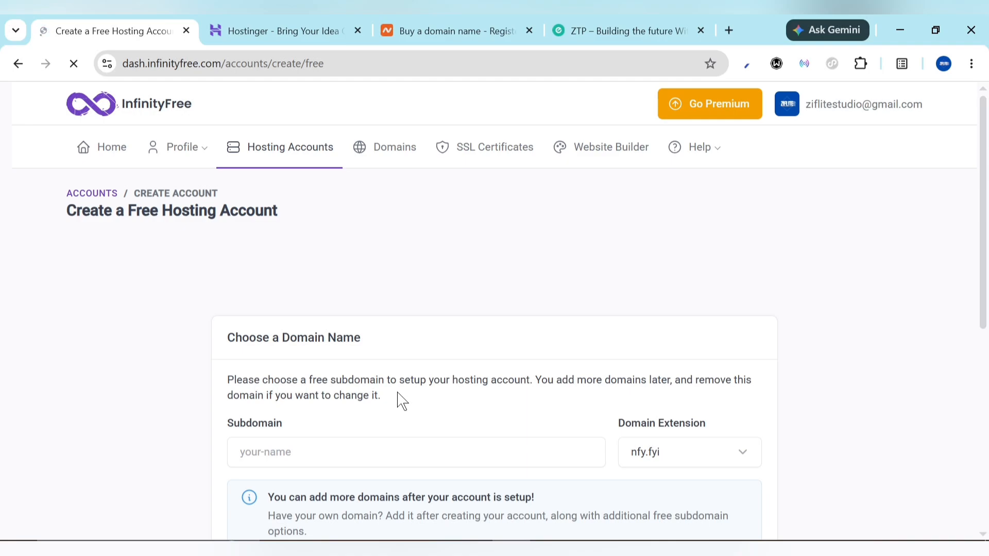
scroll(400, 397, down, 3)
click(323, 292)
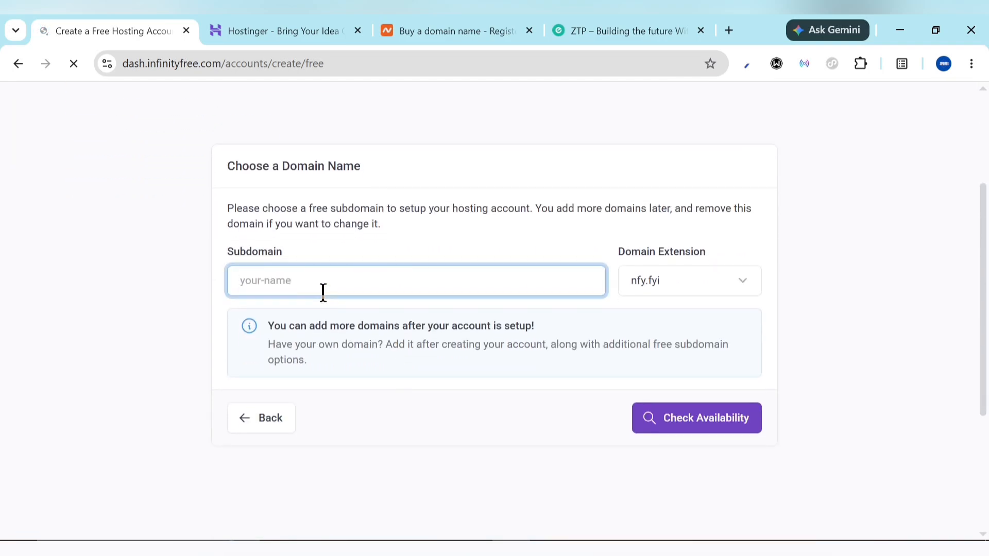
text(akux)
click(695, 293)
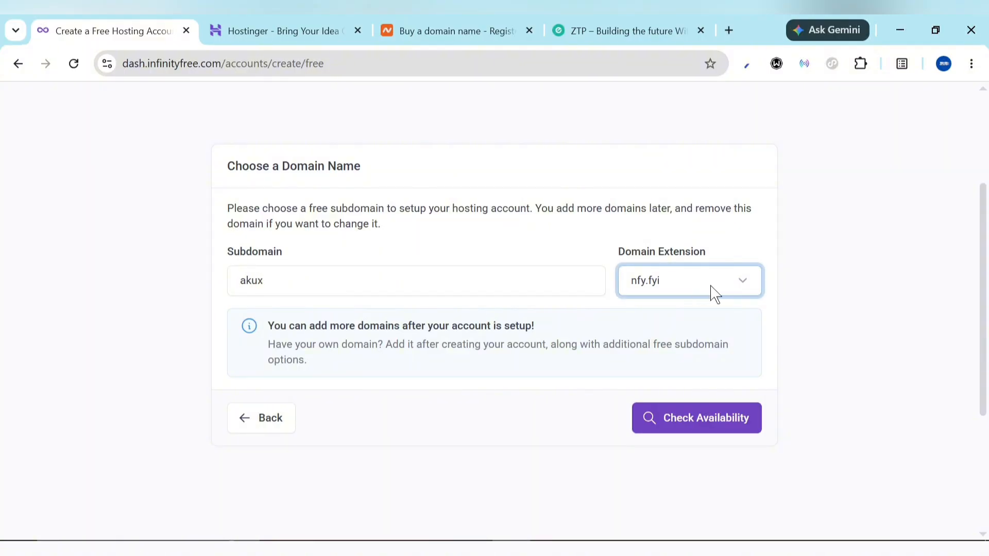
click(715, 295)
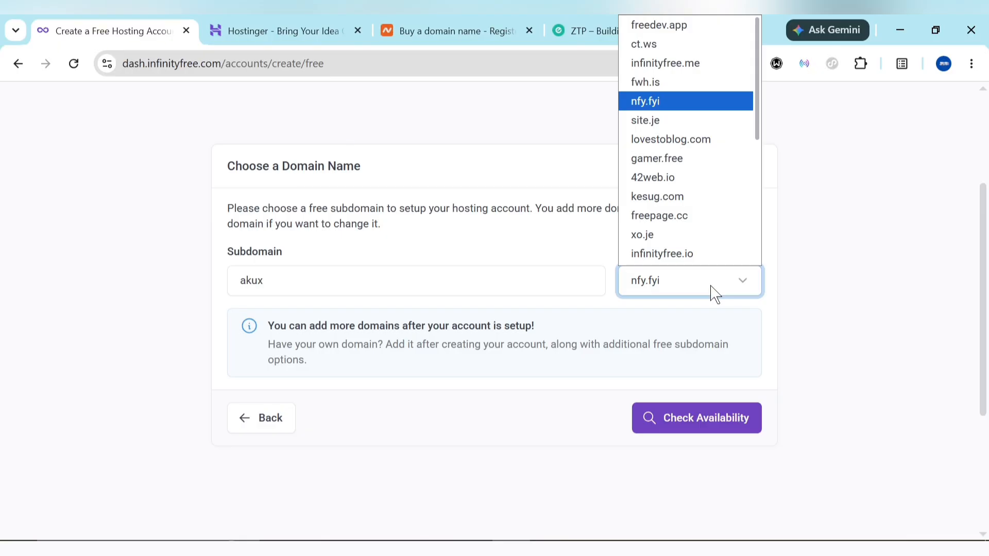
click(654, 121)
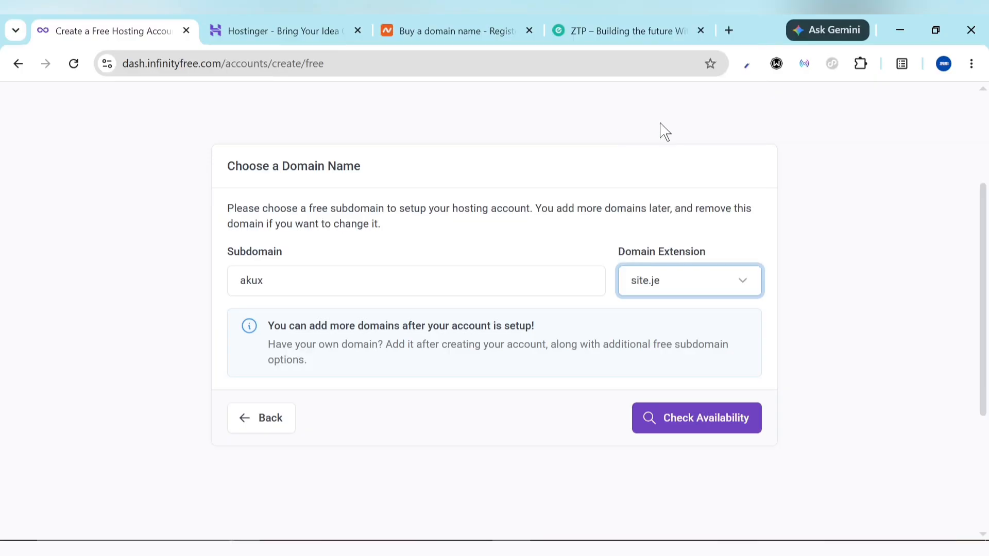
click(681, 419)
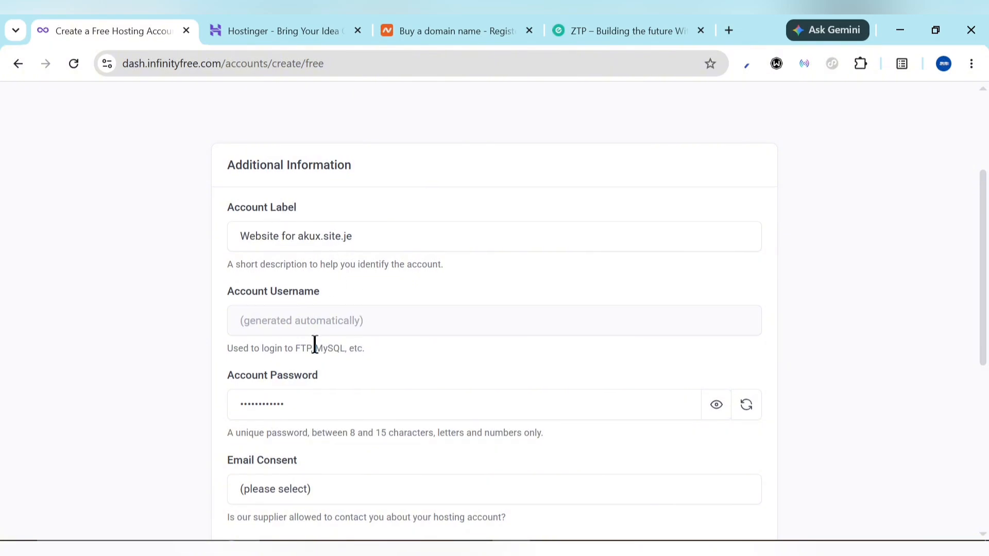
- Set Email Consent to I Approve, create the hosting account with the generated password, and save the login in the browser
scroll(341, 301, down, 3)
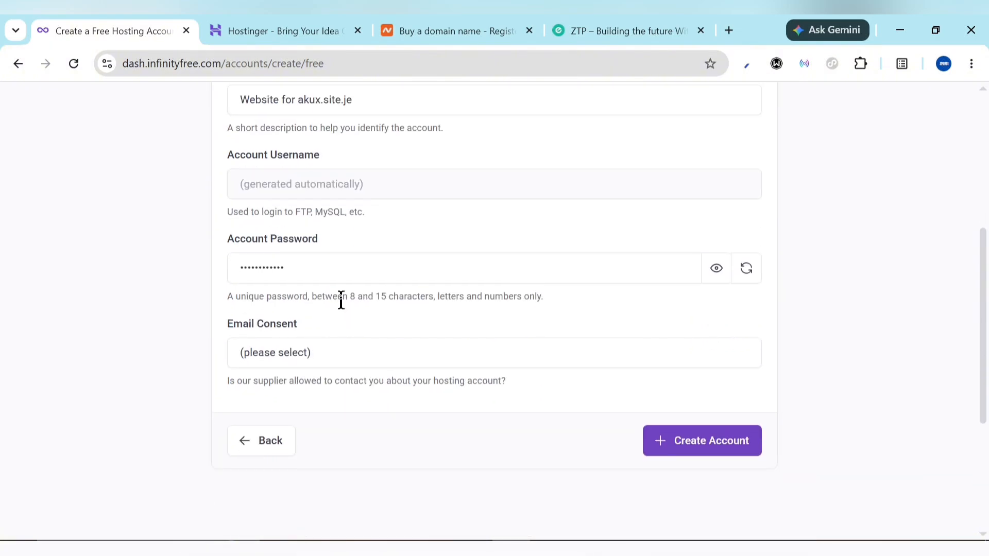
click(359, 360)
click(321, 397)
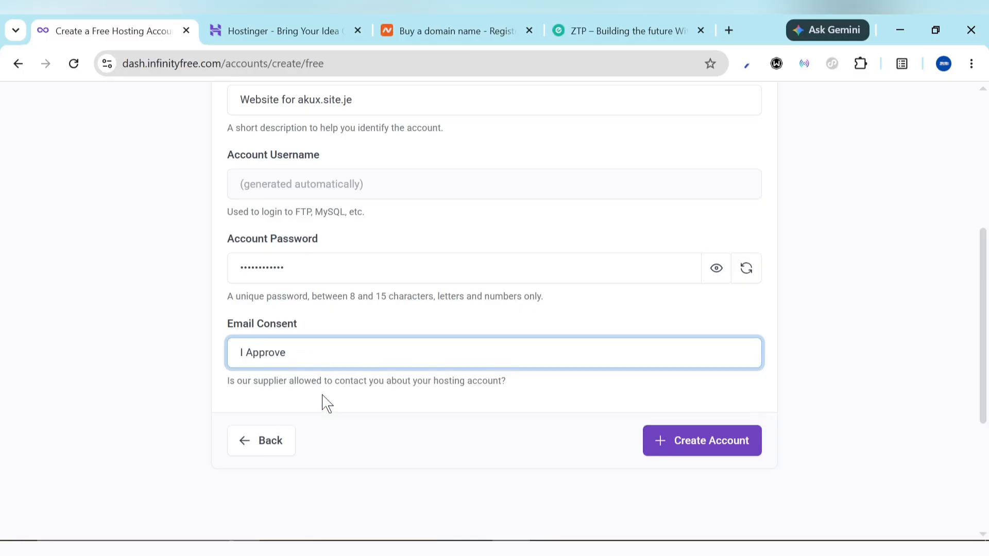
click(664, 292)
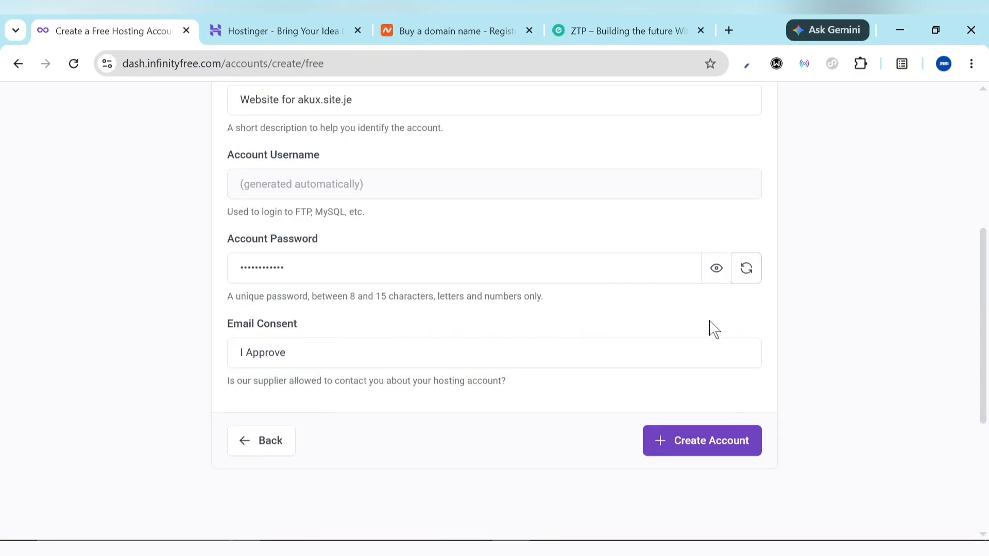
click(680, 446)
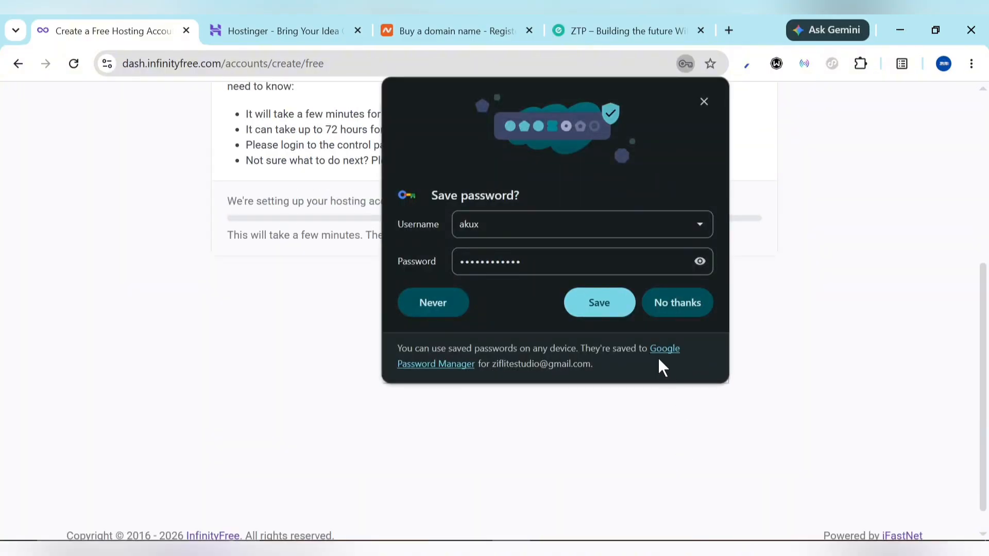
click(599, 301)
- Open the Script Installer from the new hosting account's overview and dismiss the featured WordPress plugins popup
scroll(541, 298, up, 5)
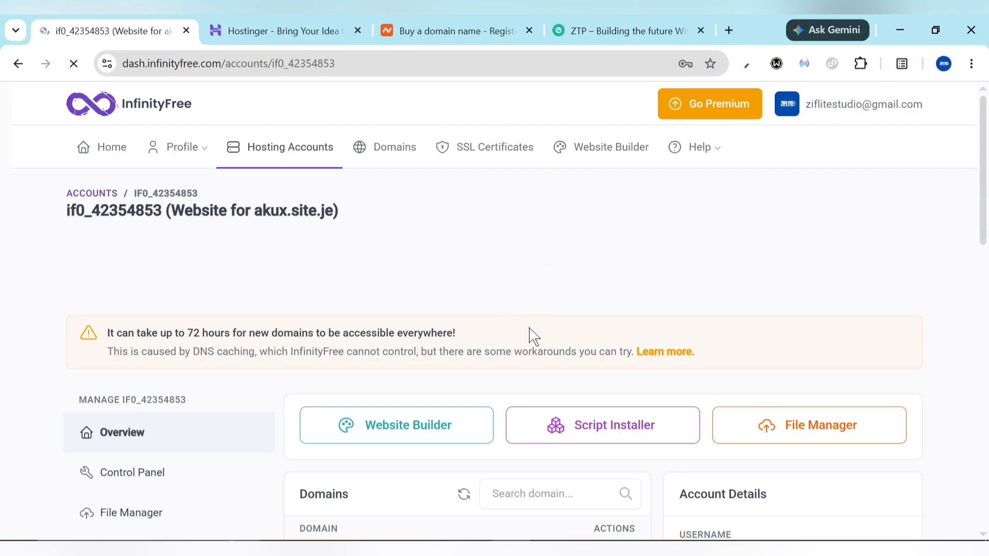
scroll(530, 336, down, 5)
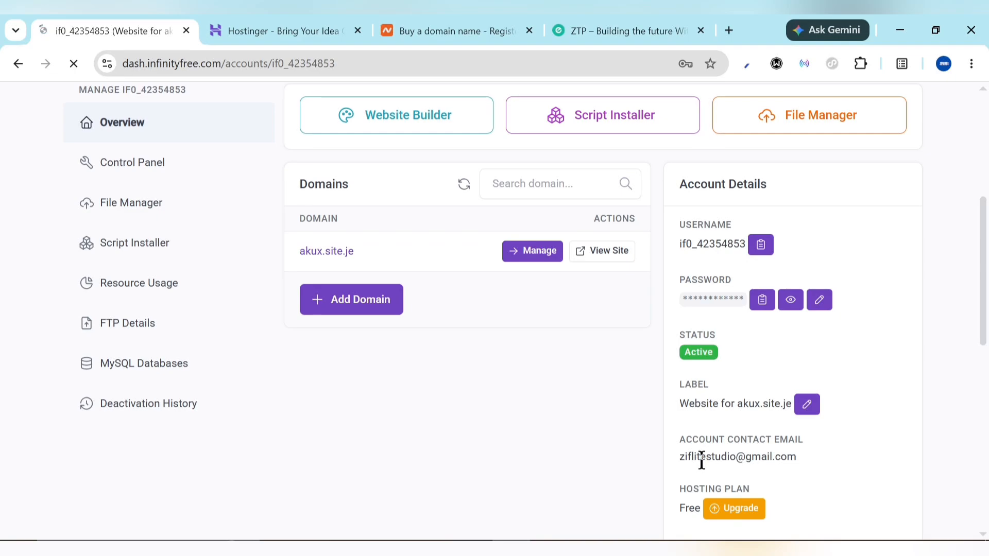
scroll(702, 459, down, 6)
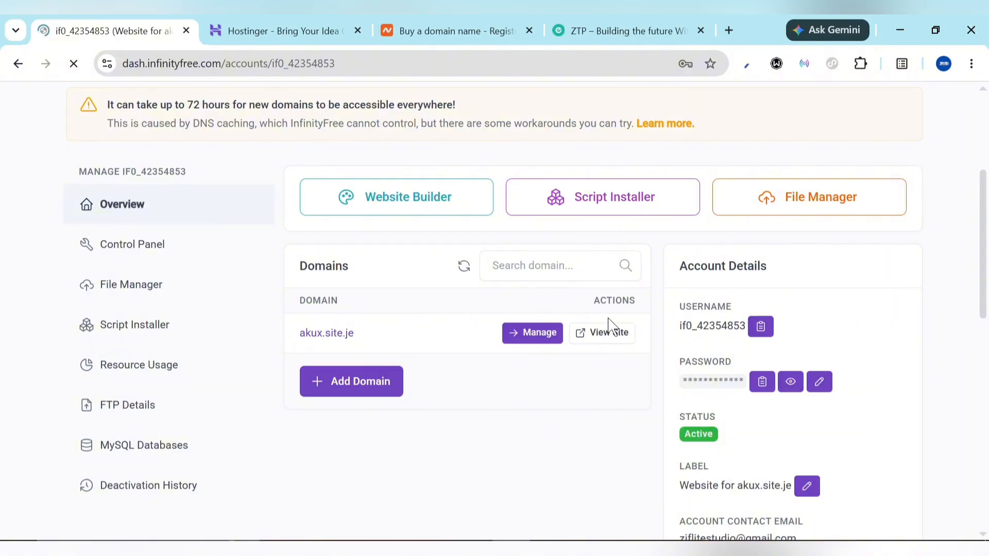
click(606, 205)
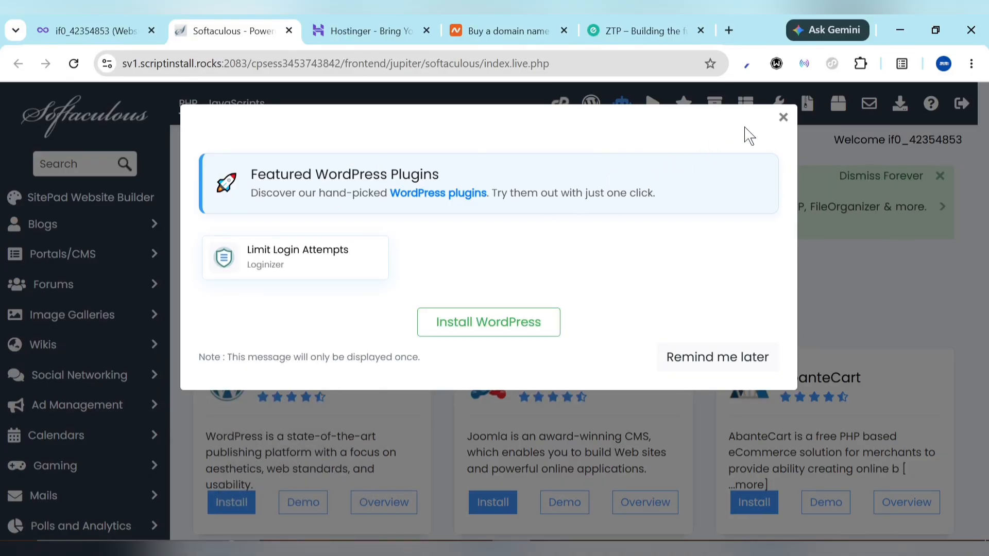
click(782, 118)
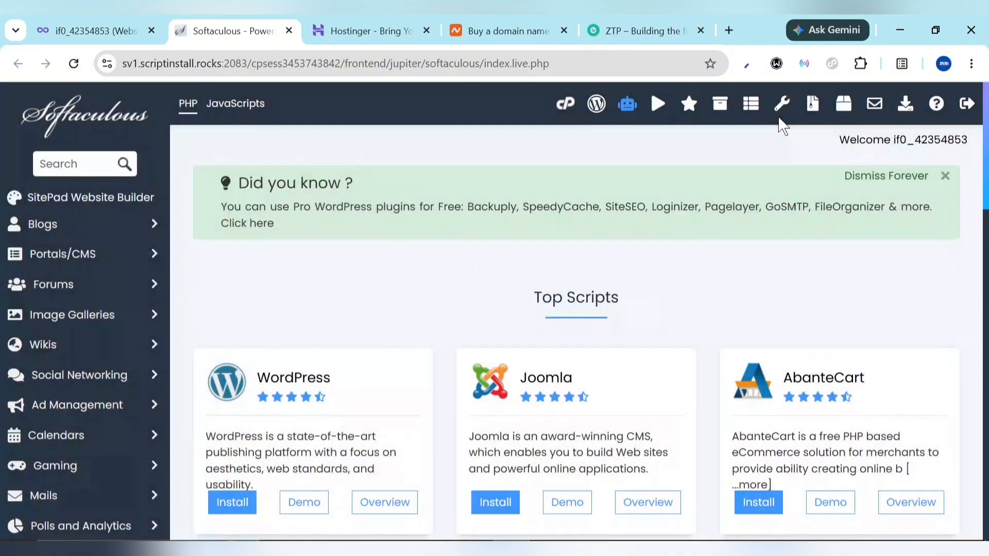
- Start a new WordPress installation in Softaculous and keep akux.site.je as its domain
click(597, 104)
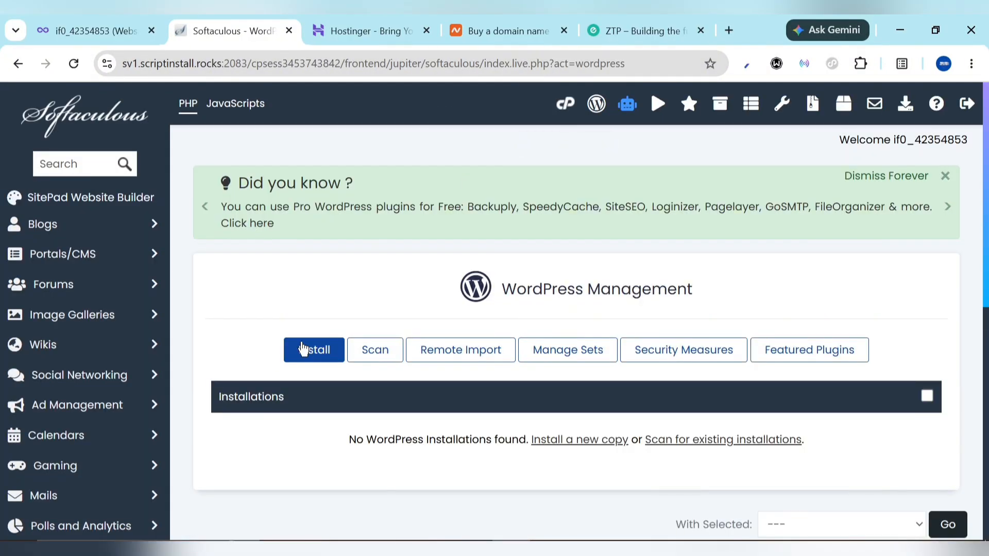
click(314, 353)
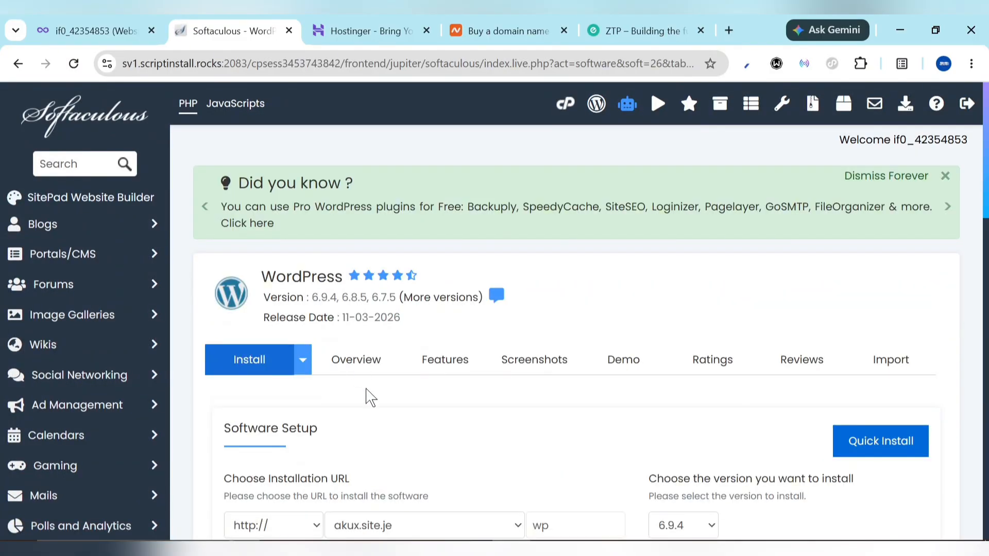
scroll(387, 391, down, 2)
click(407, 417)
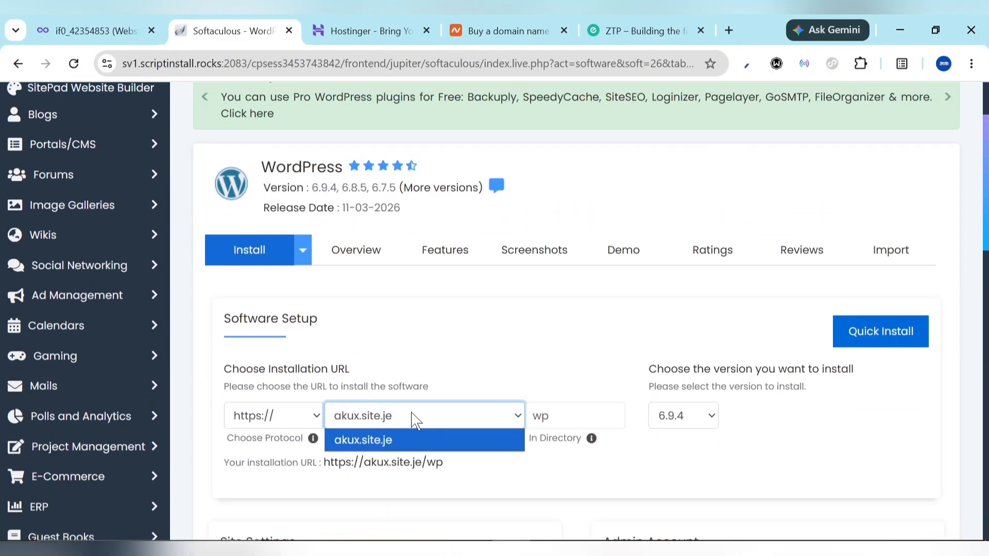
click(411, 417)
scroll(504, 379, down, 5)
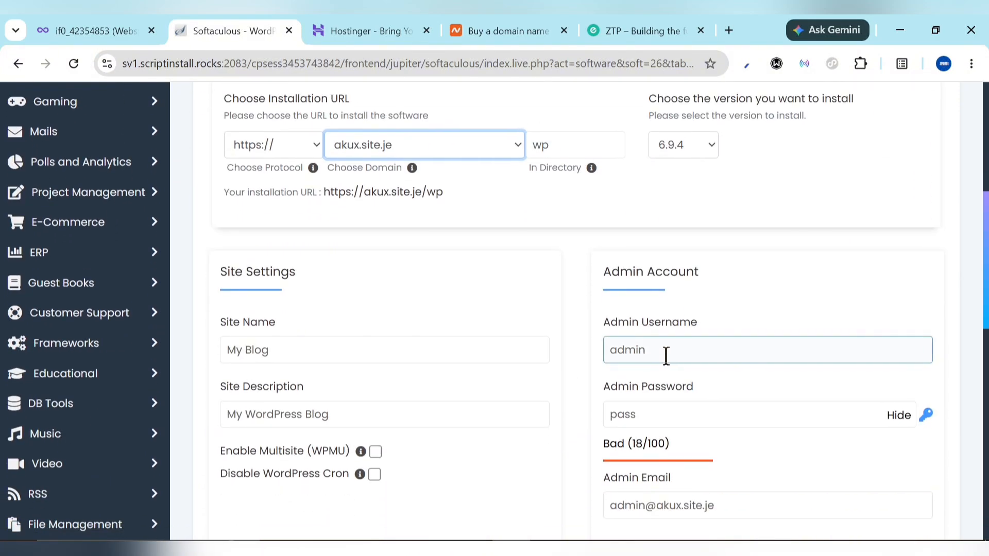
- Copy the default Admin Username in the WordPress Admin Account settings
click(666, 356)
key(ctrl+a)
key(ctrl+c)
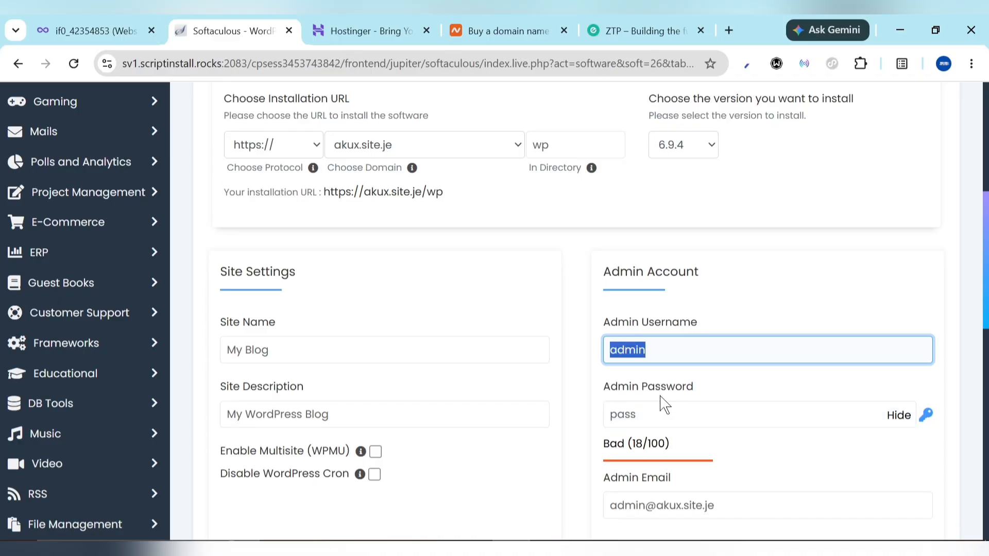
- Replace the default Admin Password in the Admin Account settings with the copied value
click(657, 418)
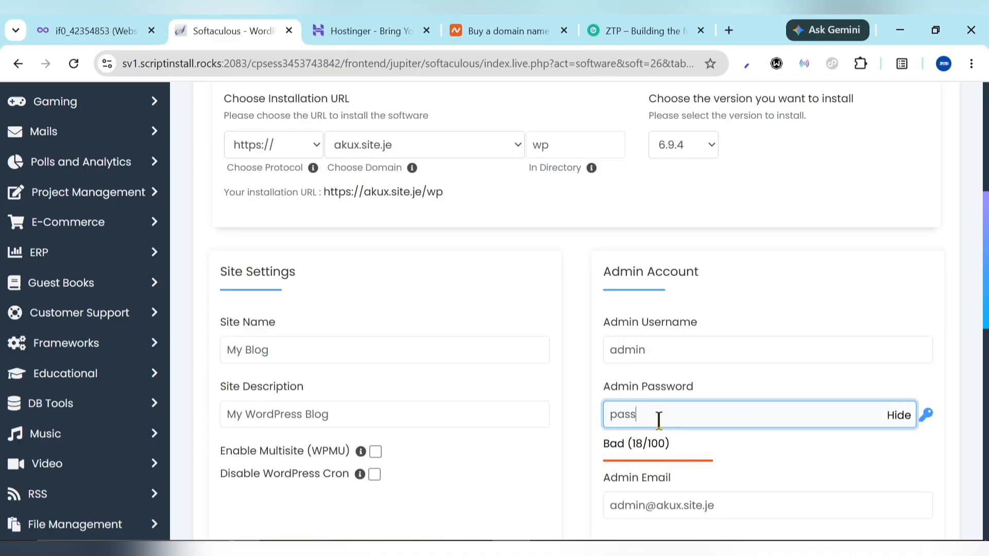
key(ctrl+a)
key(ctrl+v)
click(575, 443)
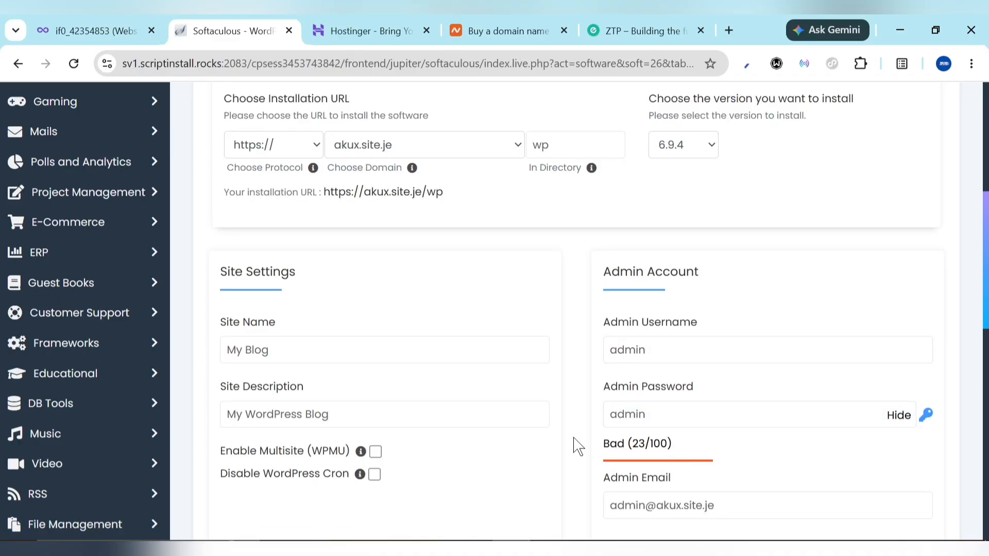
scroll(578, 446, down, 5)
scroll(575, 446, down, 4)
scroll(574, 446, up, 8)
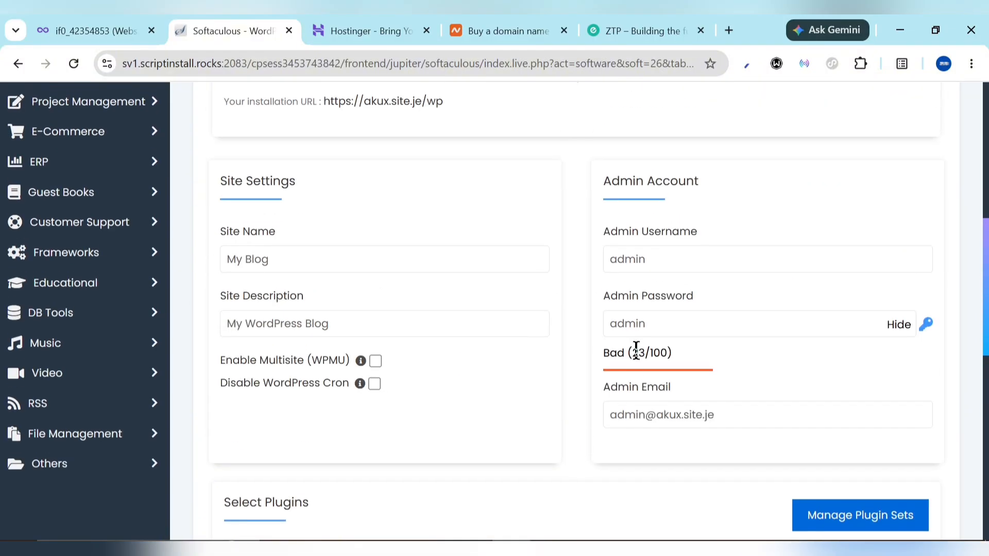
scroll(570, 452, down, 8)
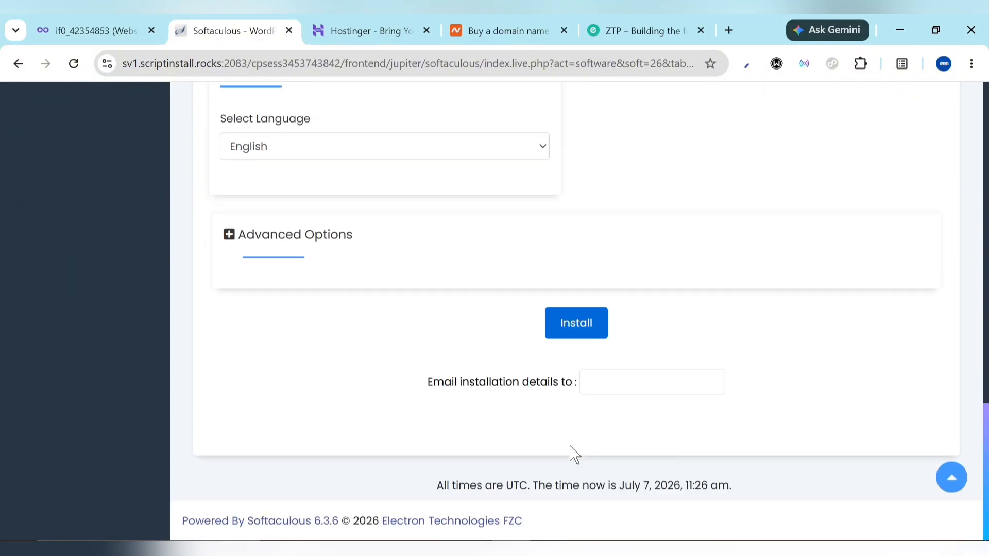
click(588, 336)
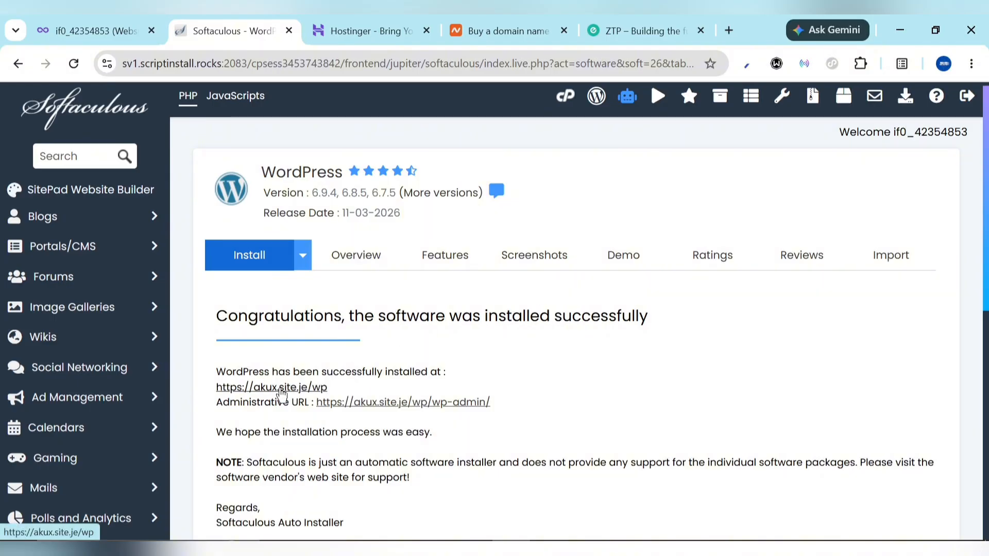
- Open the installed site and its Administrative URL in separate tabs, and look over the blog's front page
click(281, 388)
key(ctrl+shift+Tab)
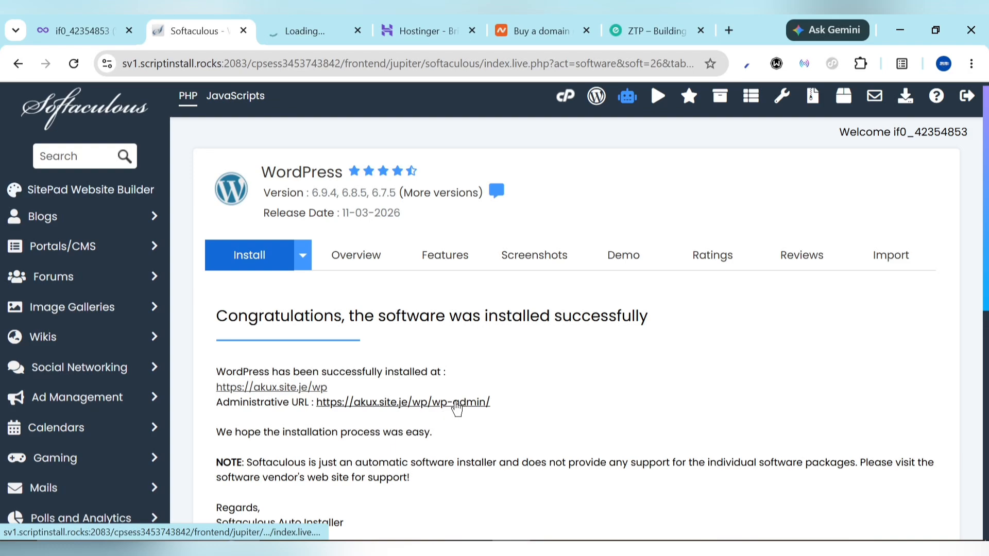
click(457, 409)
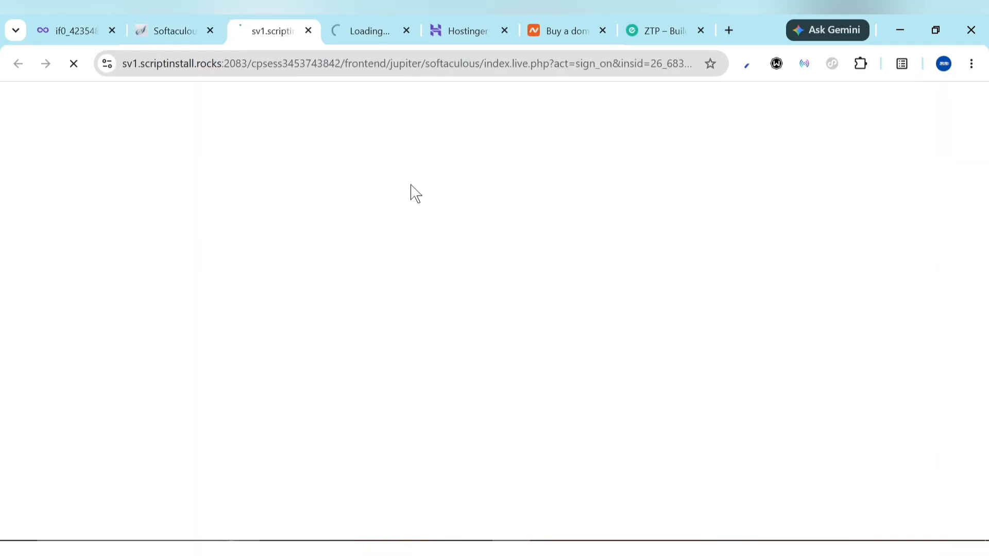
key(ctrl+Tab)
scroll(312, 305, down, 6)
scroll(313, 304, up, 5)
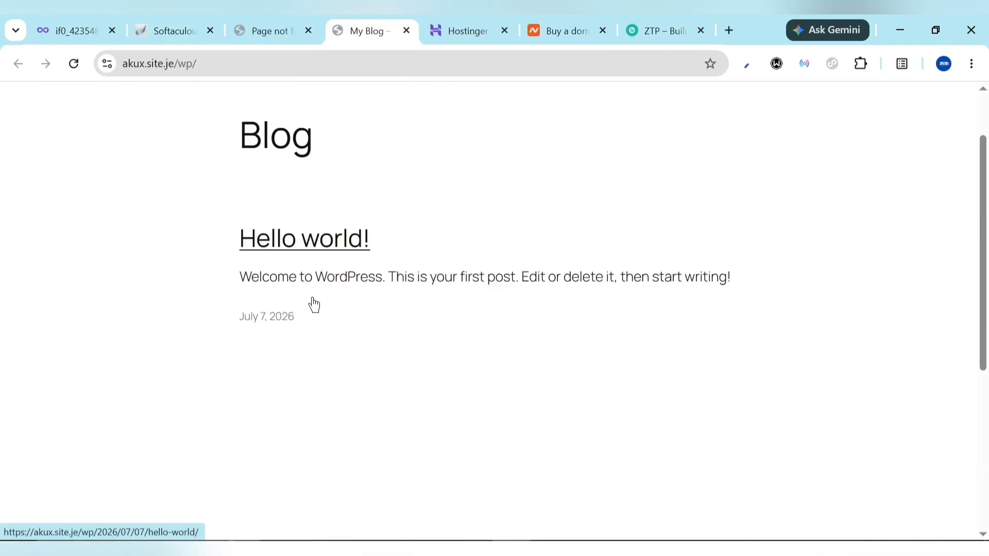
scroll(314, 304, up, 2)
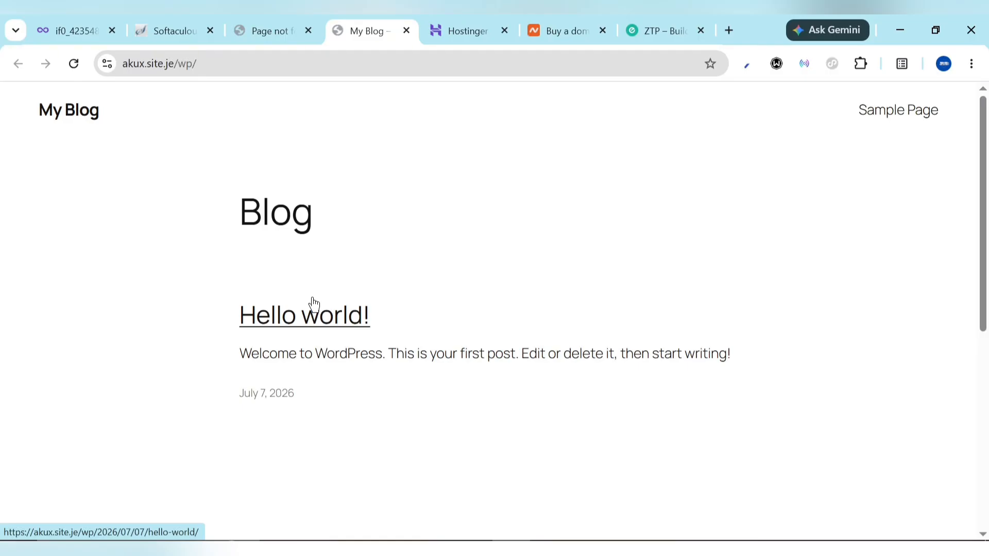
- Check the page opened from the Administrative URL and close its tab
click(299, 23)
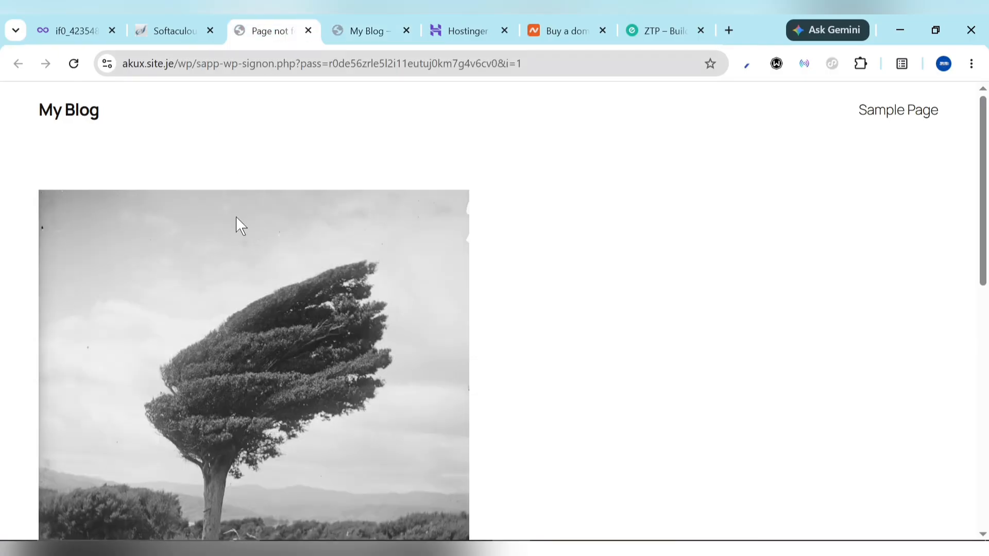
scroll(245, 360, down, 3)
scroll(249, 366, up, 3)
click(307, 31)
- Reopen the Administrative URL from the Softaculous installation result and look over the WordPress dashboard
click(204, 22)
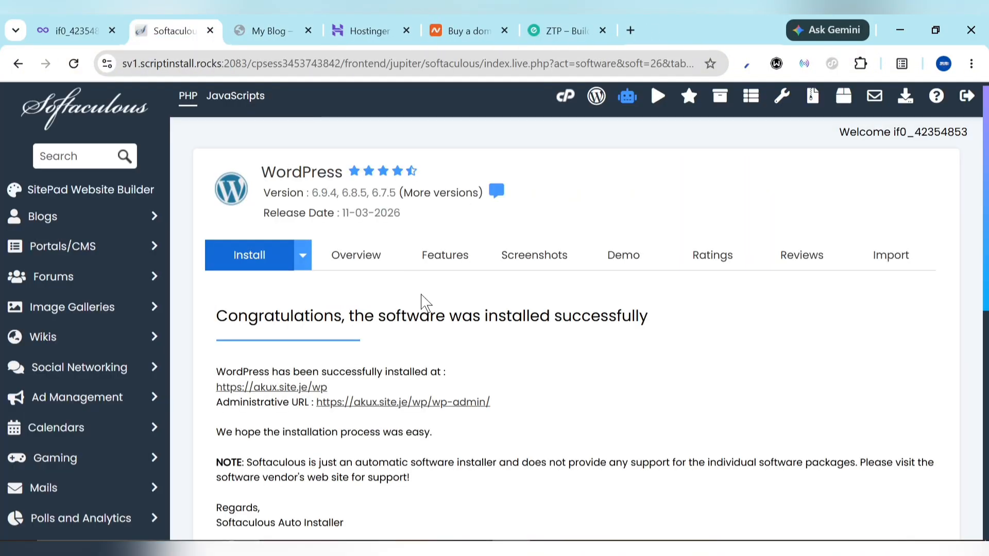
click(427, 402)
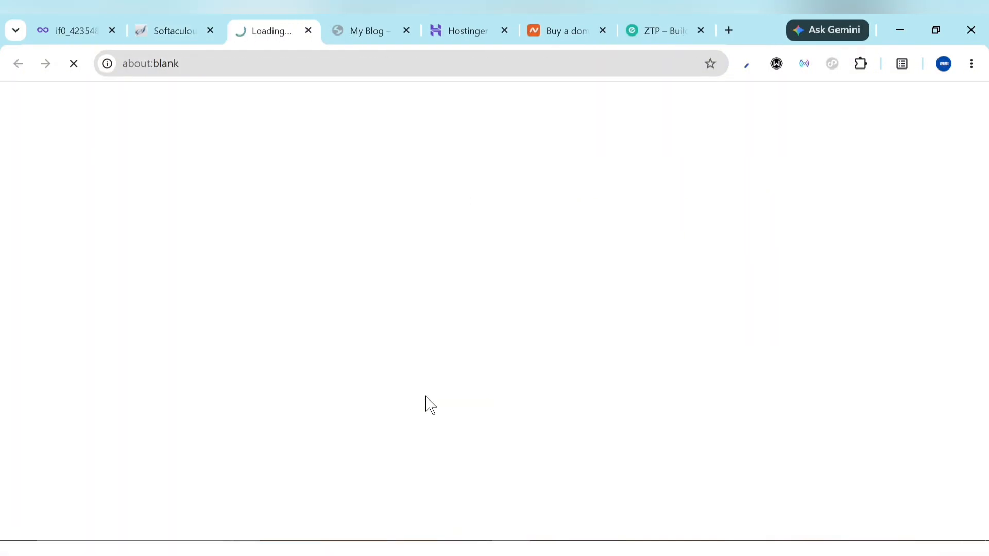
scroll(345, 254, down, 7)
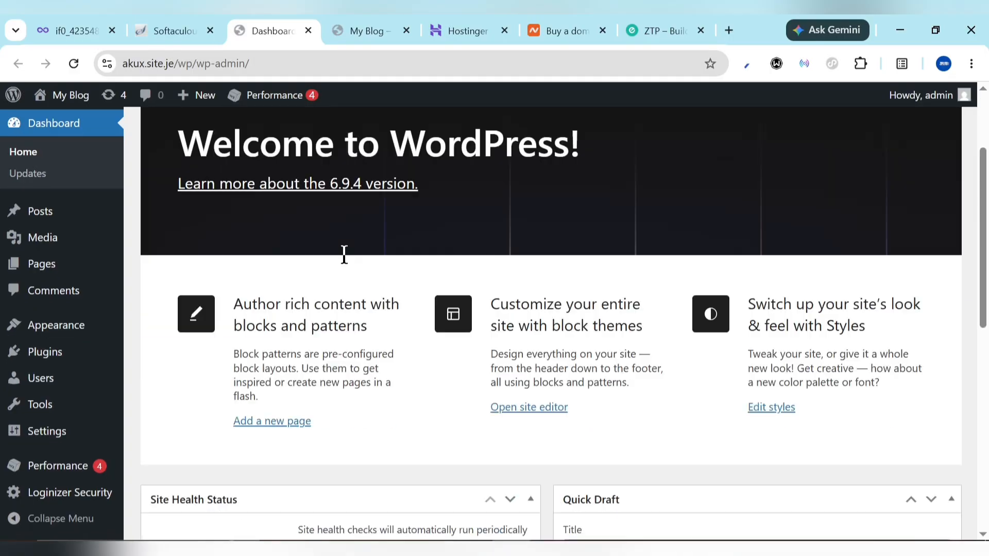
scroll(344, 254, down, 5)
scroll(344, 253, up, 12)
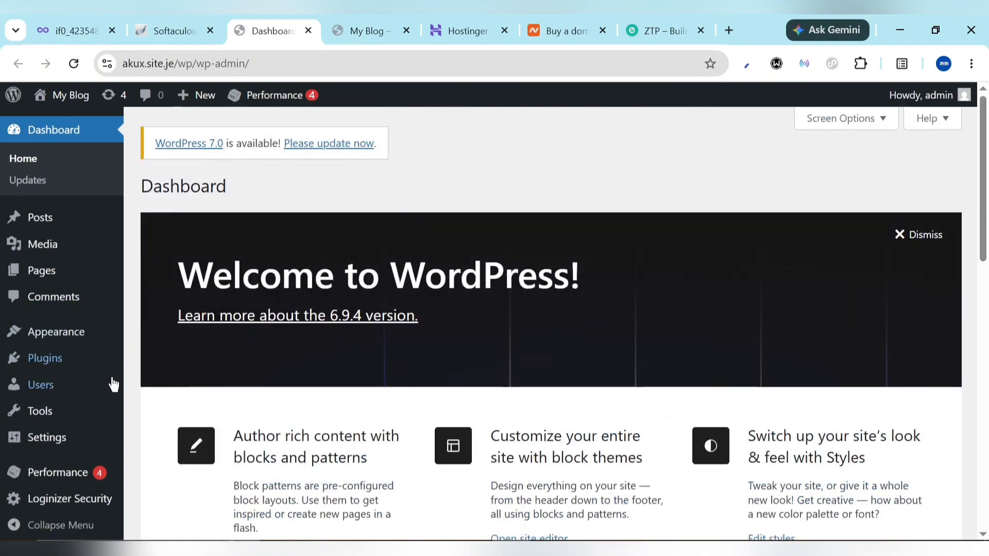
mouse_move(48, 492)
scroll(48, 492, down, 4)
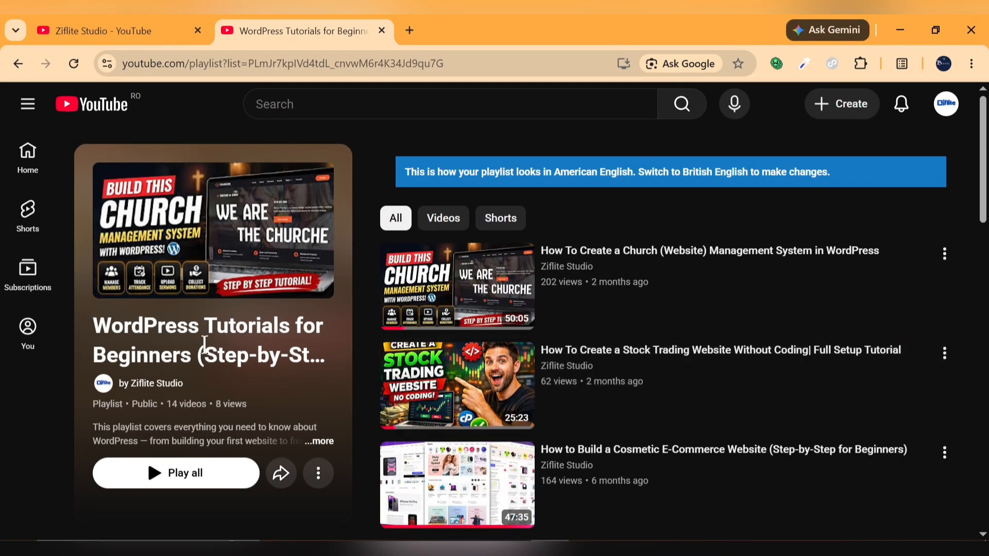
- Browse the WordPress Tutorials for Beginners playlist on YouTube and the Ziflite Studio channel's home page
scroll(237, 396, down, 5)
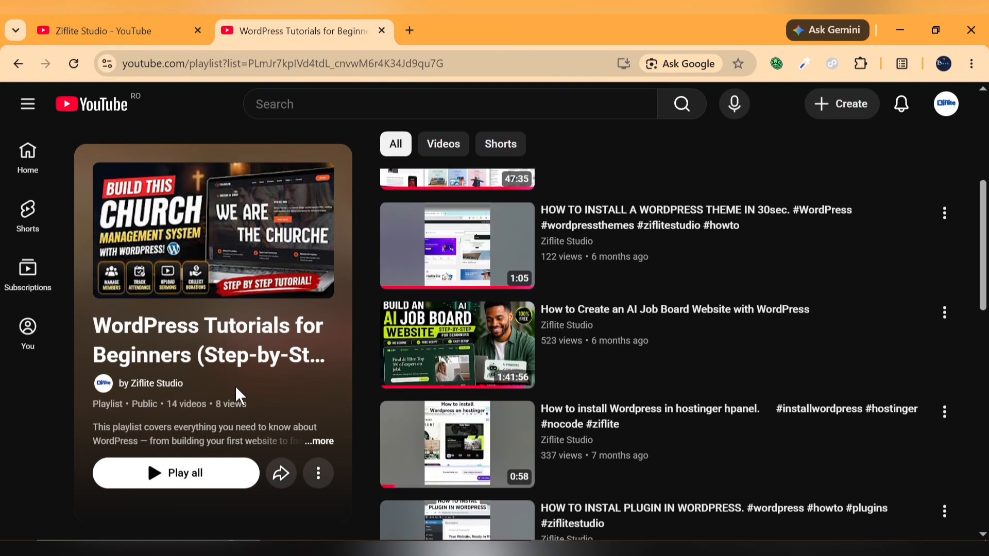
scroll(407, 372, up, 5)
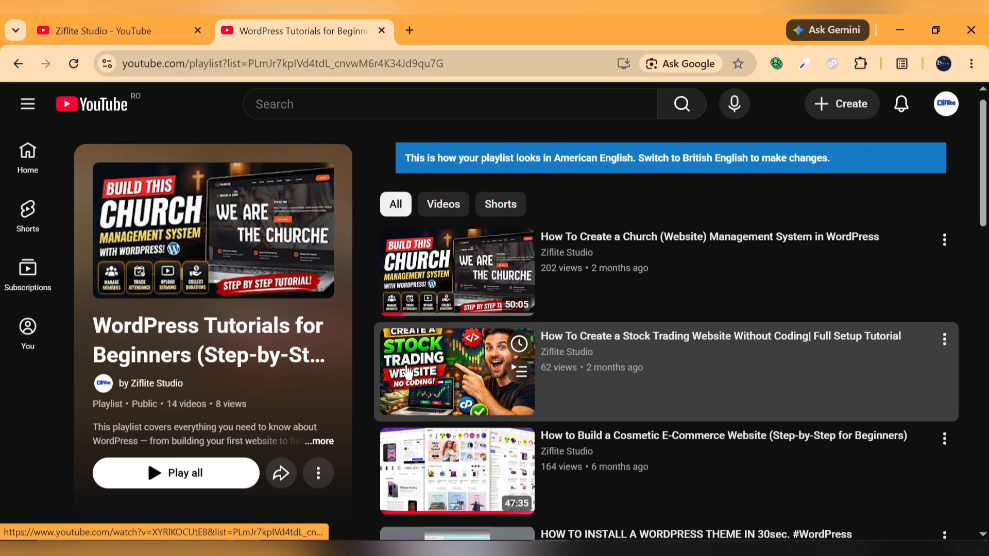
scroll(408, 372, down, 15)
scroll(408, 372, down, 6)
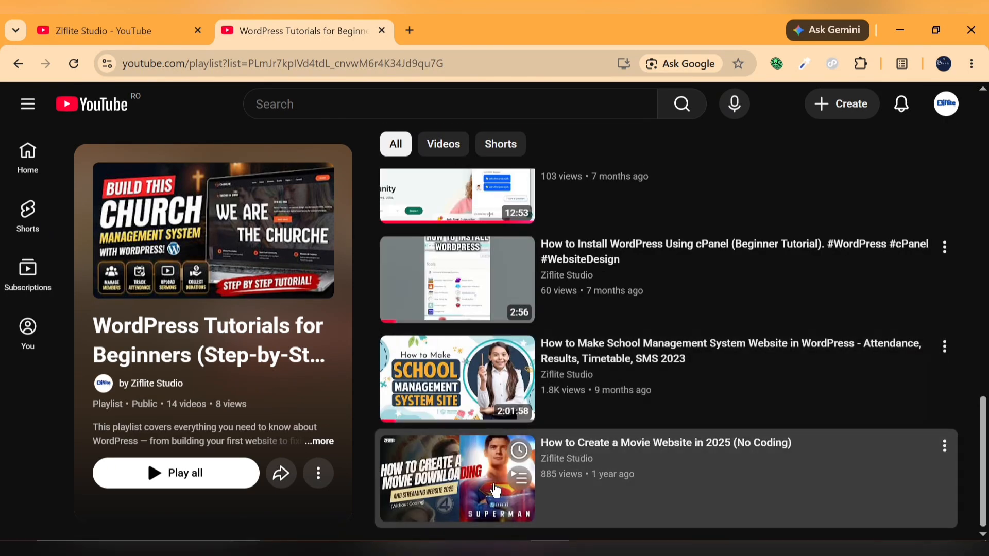
scroll(514, 482, up, 20)
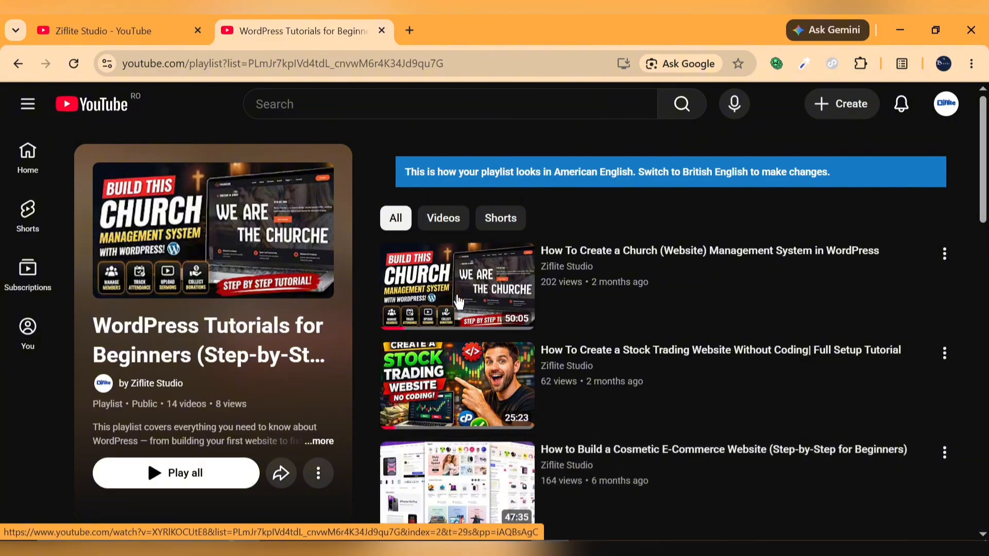
scroll(461, 398, down, 3)
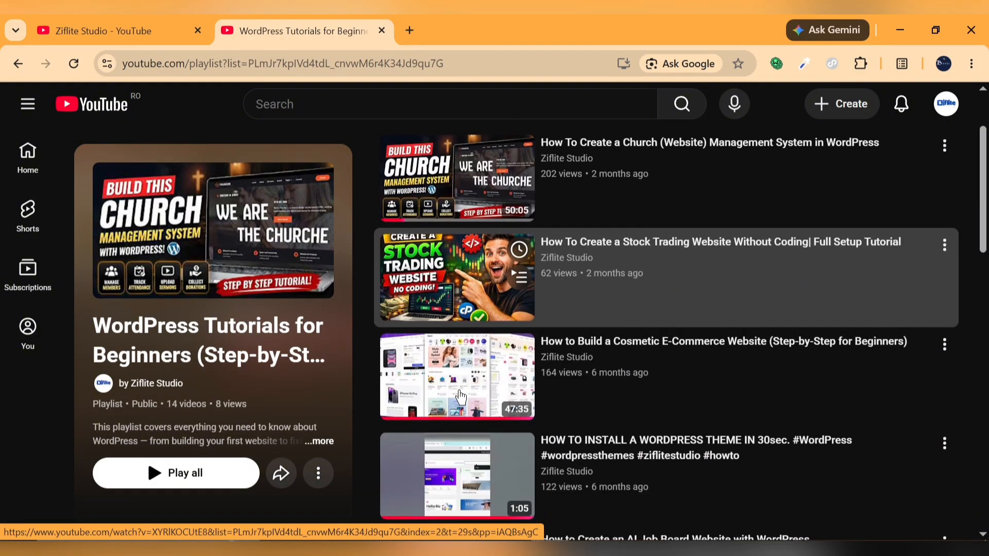
scroll(461, 397, up, 3)
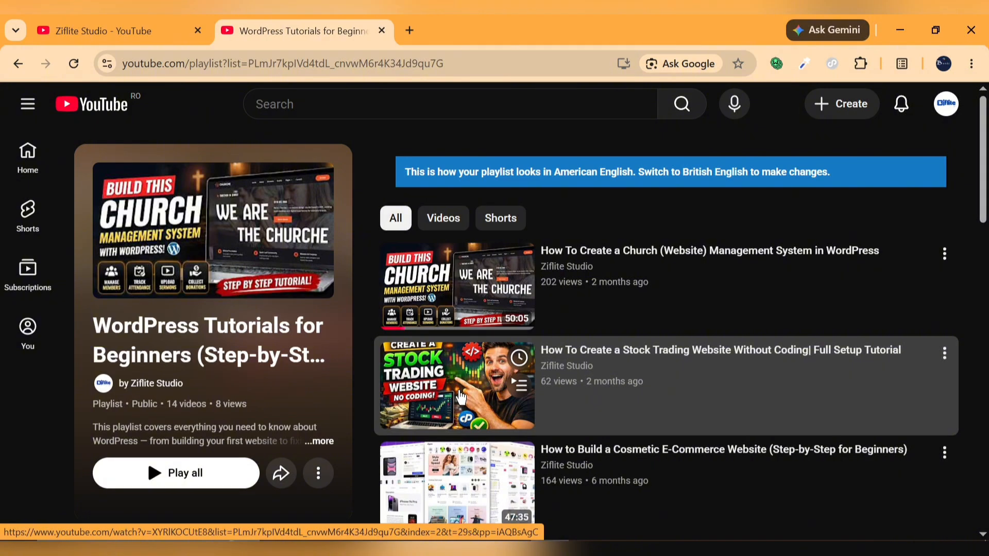
click(186, 24)
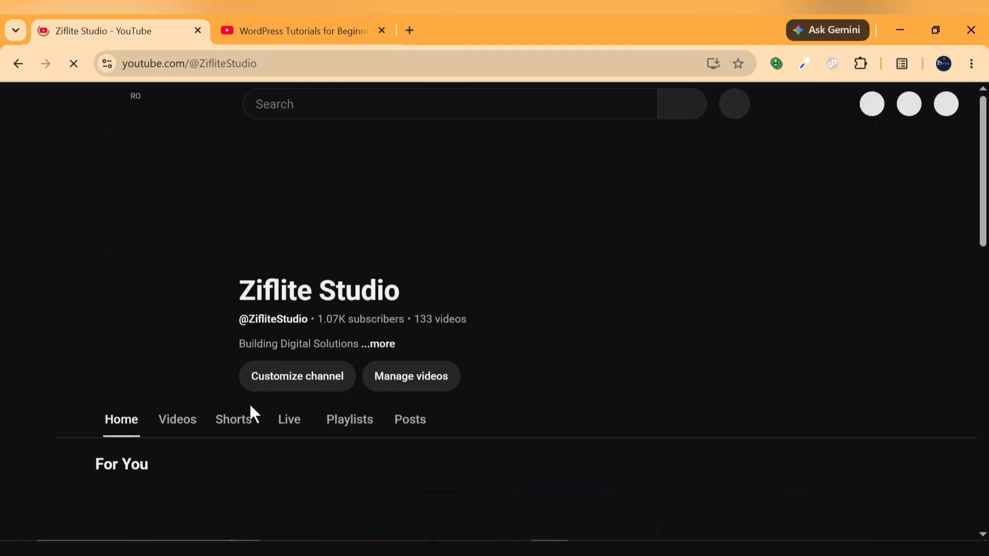
scroll(251, 413, down, 4)
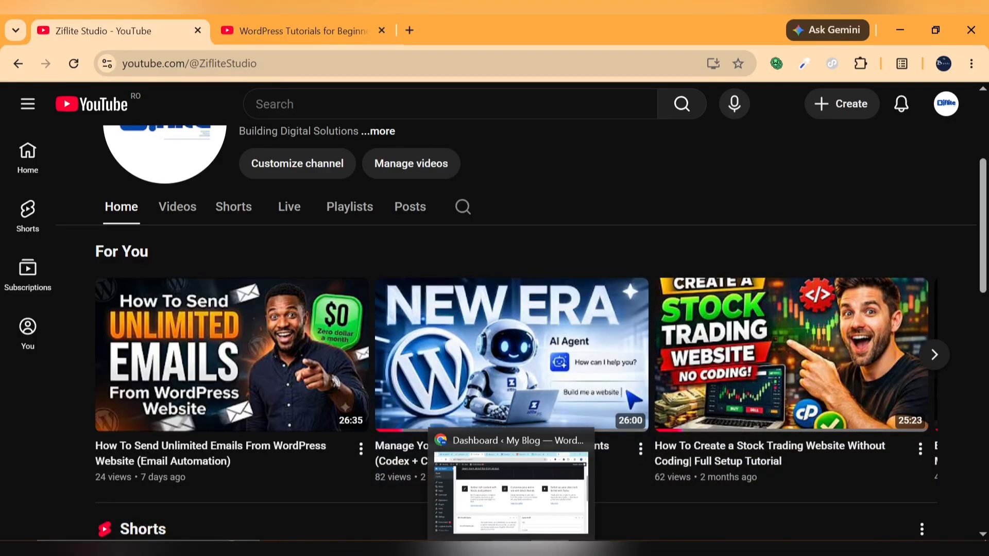
- Switch back to the My Blog WordPress dashboard and look at the options for Posts
click(512, 548)
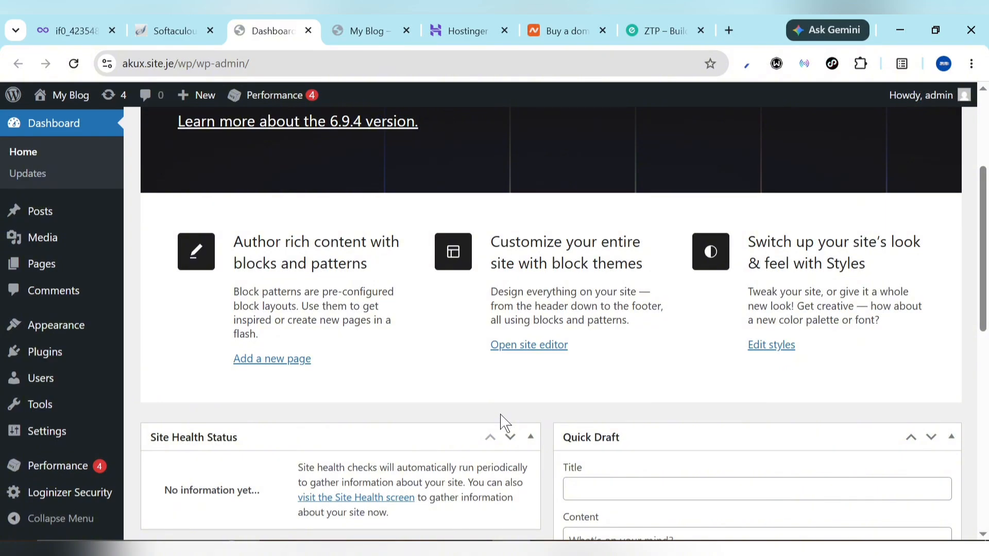
mouse_move(103, 231)
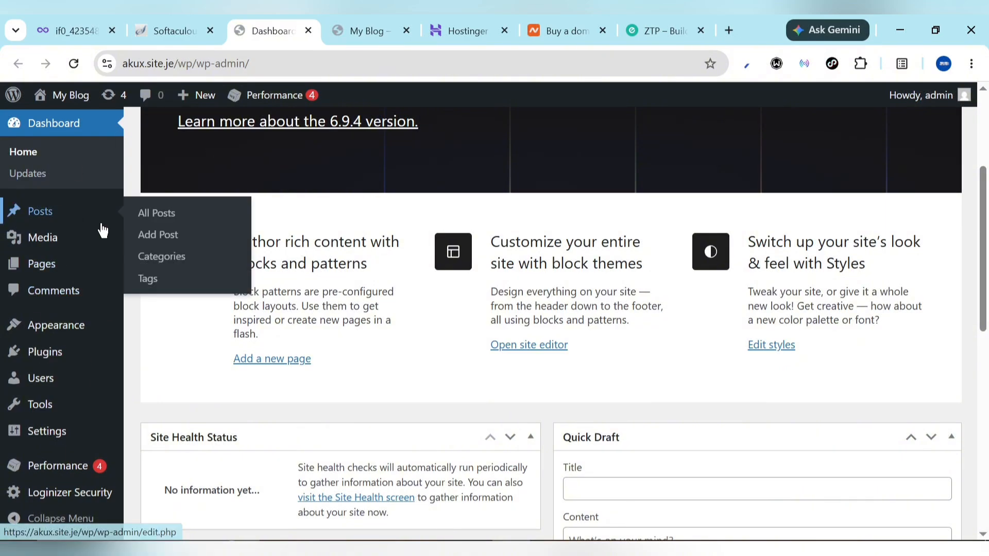
scroll(103, 231, up, 4)
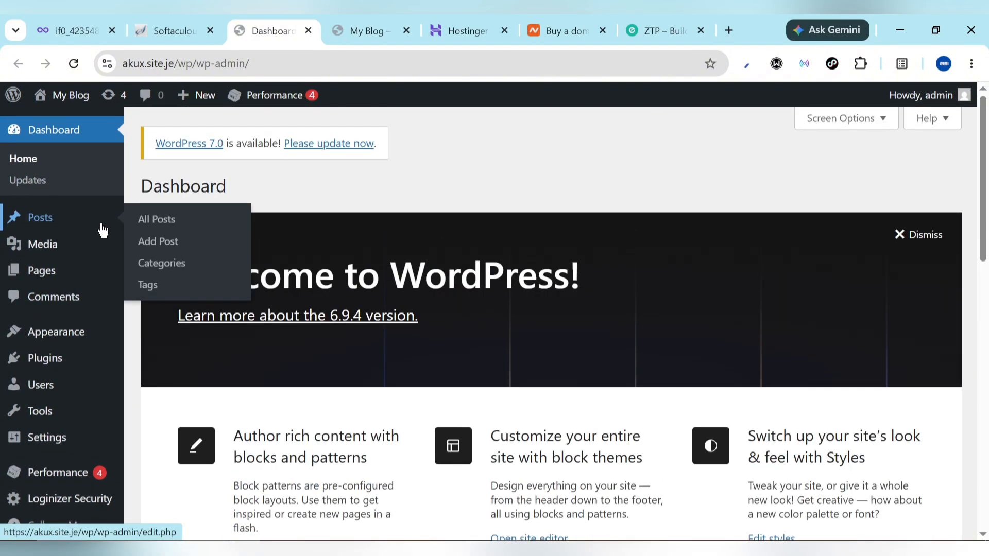